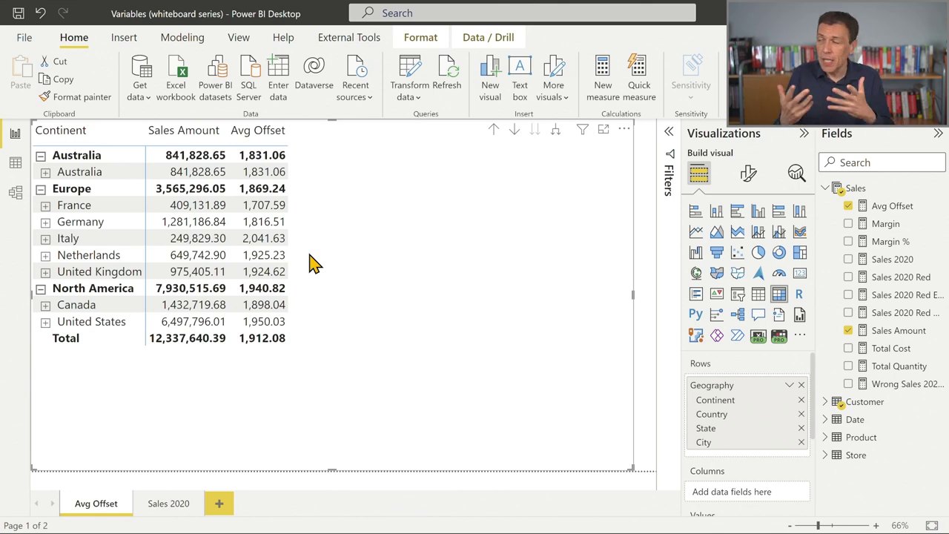
Step: Show the Avg Offset DAX and highlight AvgSales, the ABS expression, [Sales Amount] and COUNTROWS ( Customer )
click(897, 207)
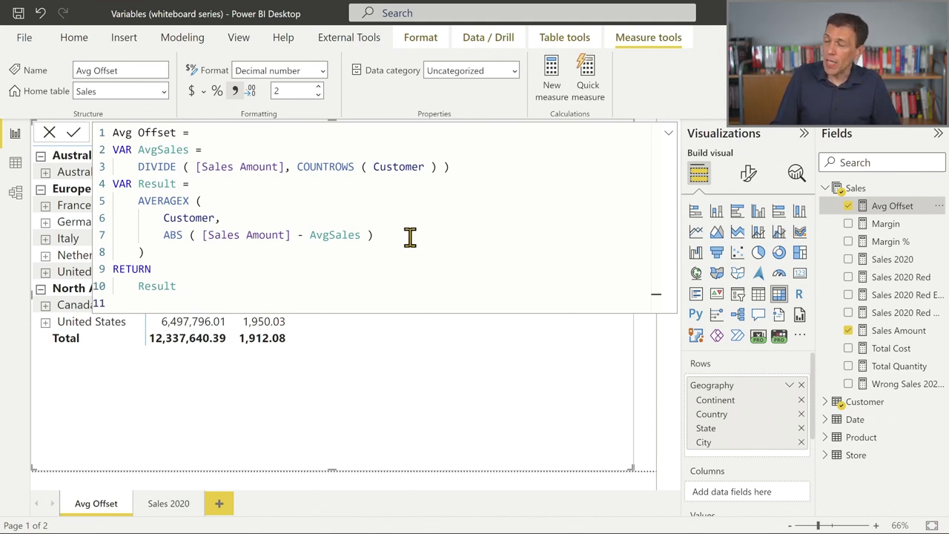
double_click(172, 152)
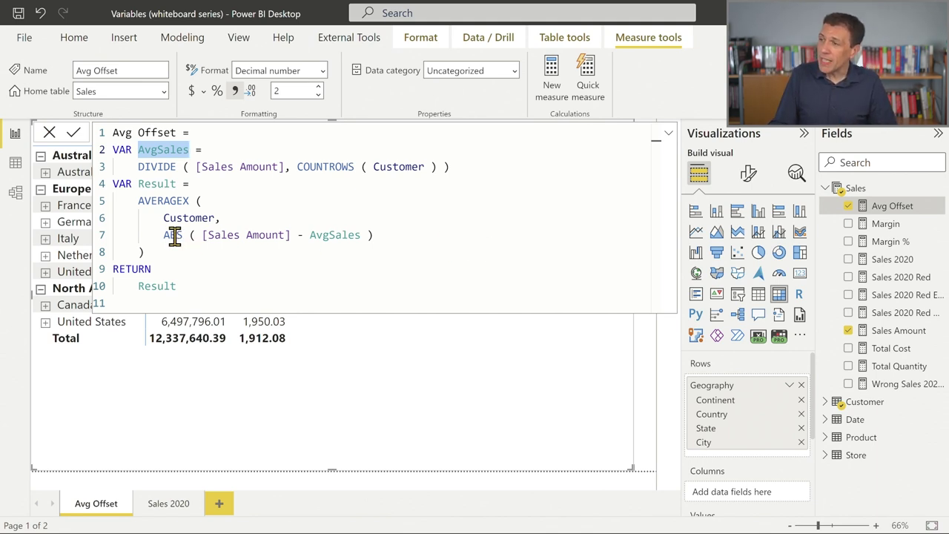
drag(176, 236, 311, 241)
click(413, 234)
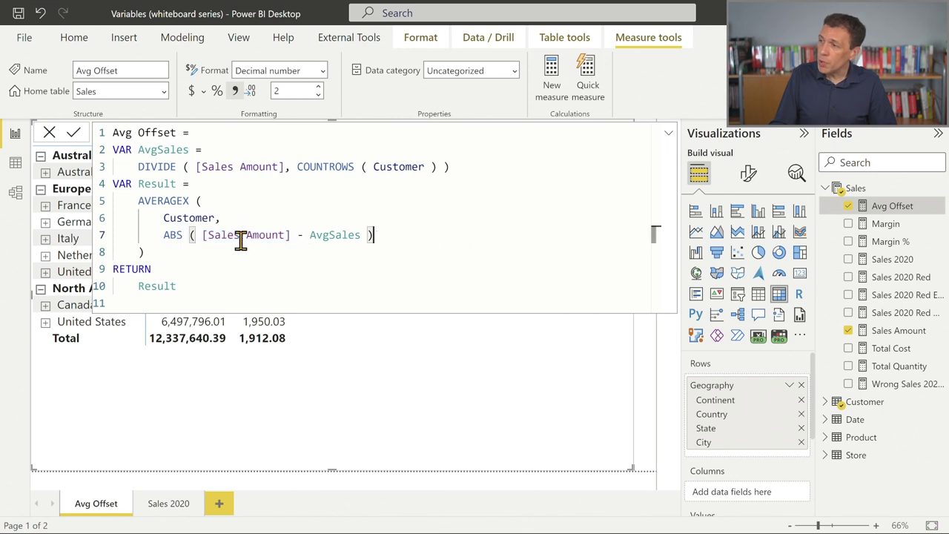
drag(166, 236, 392, 233)
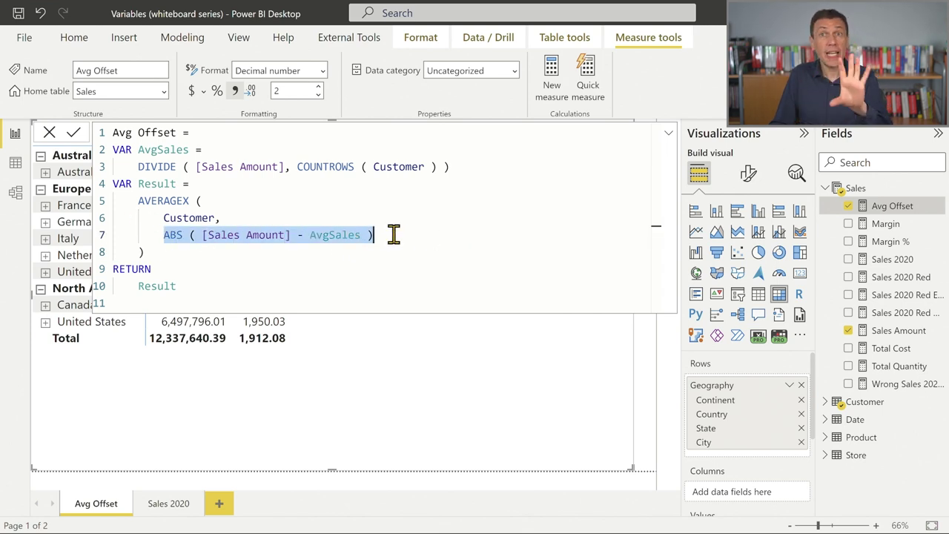
double_click(351, 234)
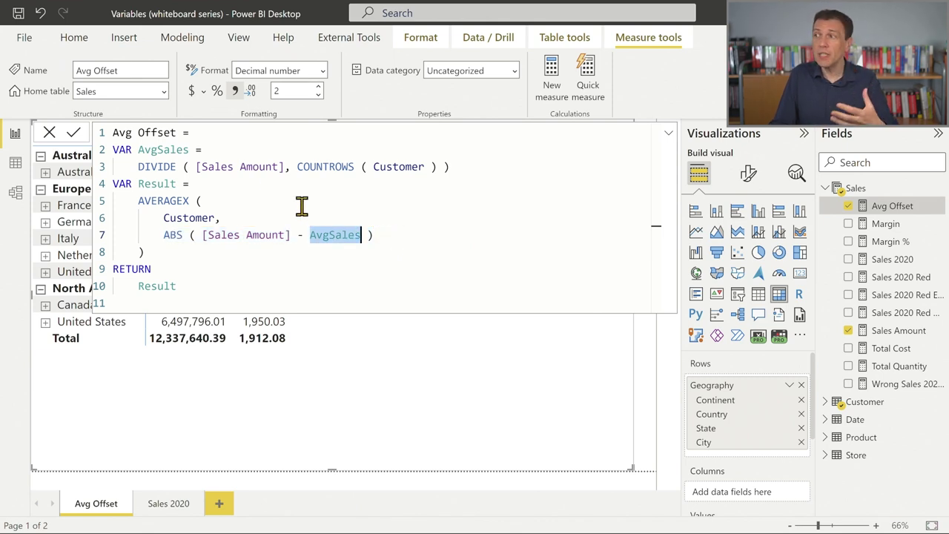
click(198, 167)
drag(198, 168, 285, 166)
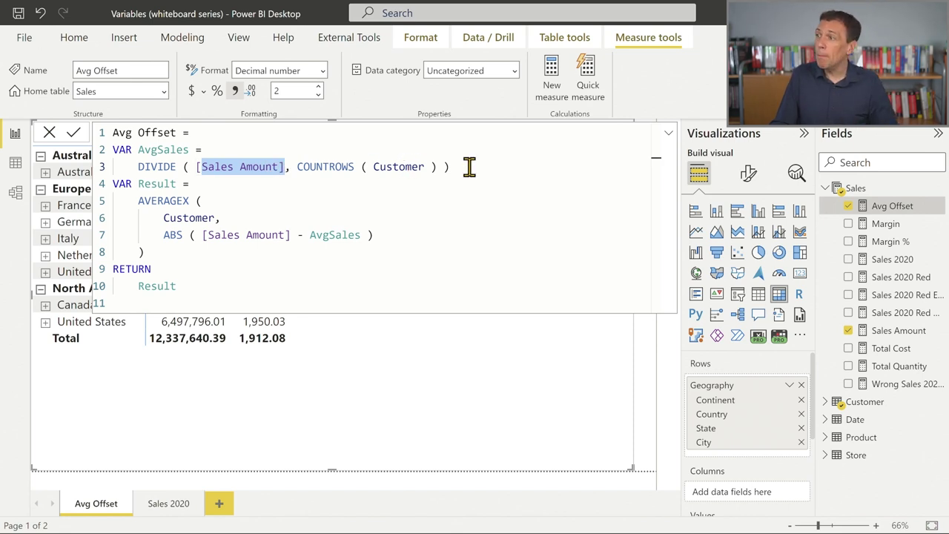
drag(453, 166, 313, 167)
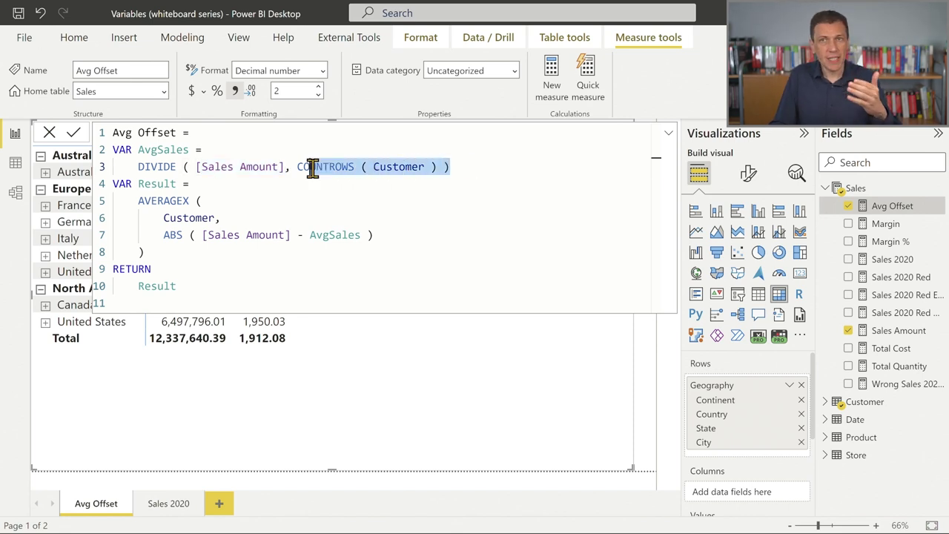
click(413, 254)
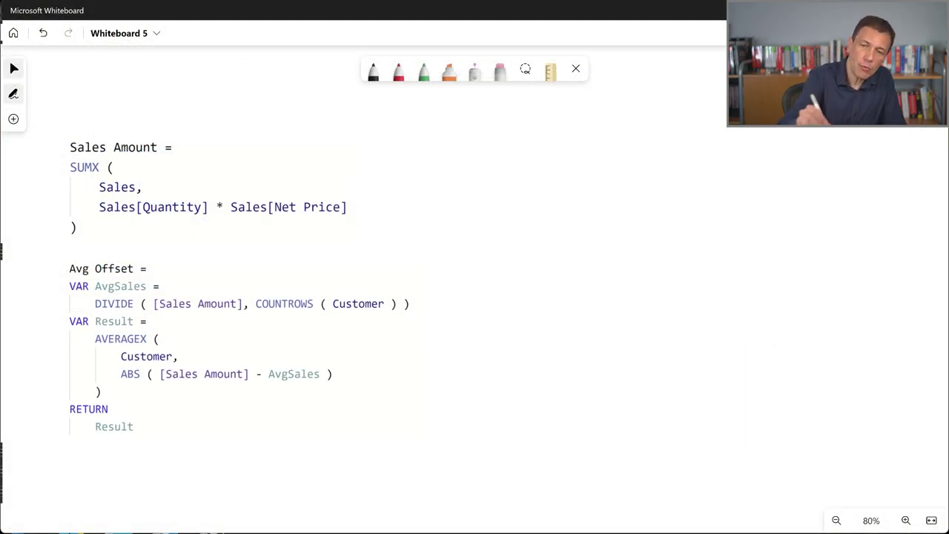
Step: Highlight VAR AvgSales = in orange, then draw a black arrow to a box
click(449, 70)
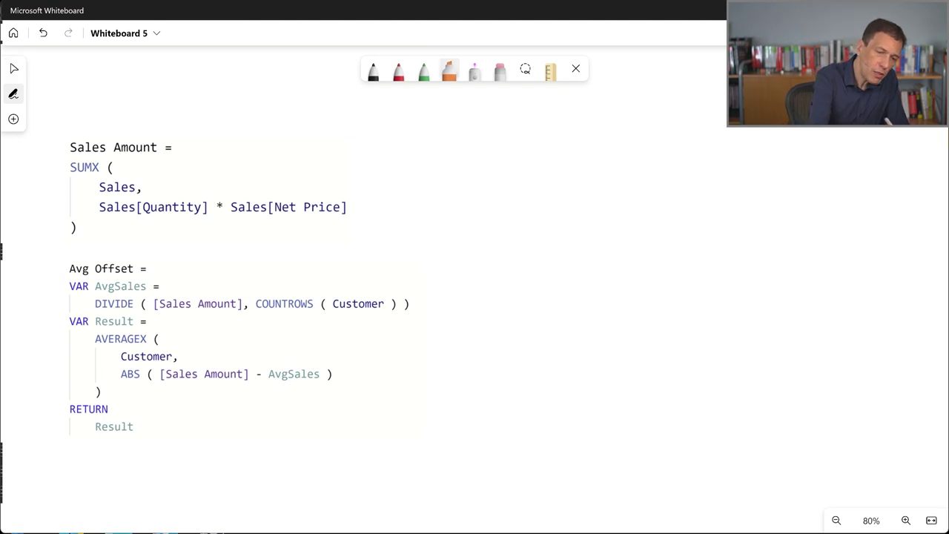
drag(54, 286, 175, 287)
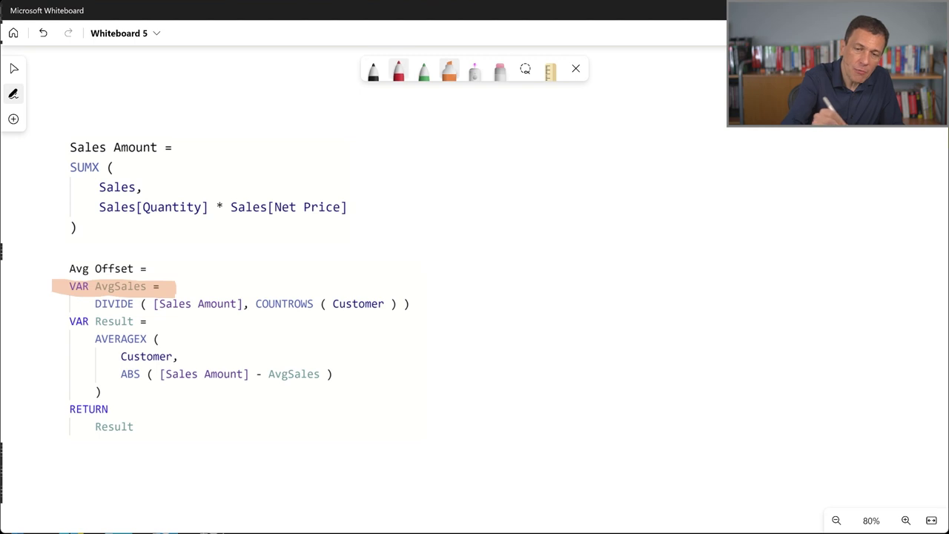
click(373, 70)
mouse_move(179, 286)
mouse_down()
mouse_move(489, 204)
mouse_move(524, 273)
mouse_up()
mouse_move(534, 195)
mouse_down()
mouse_move(677, 233)
mouse_move(605, 291)
mouse_move(528, 289)
mouse_up()
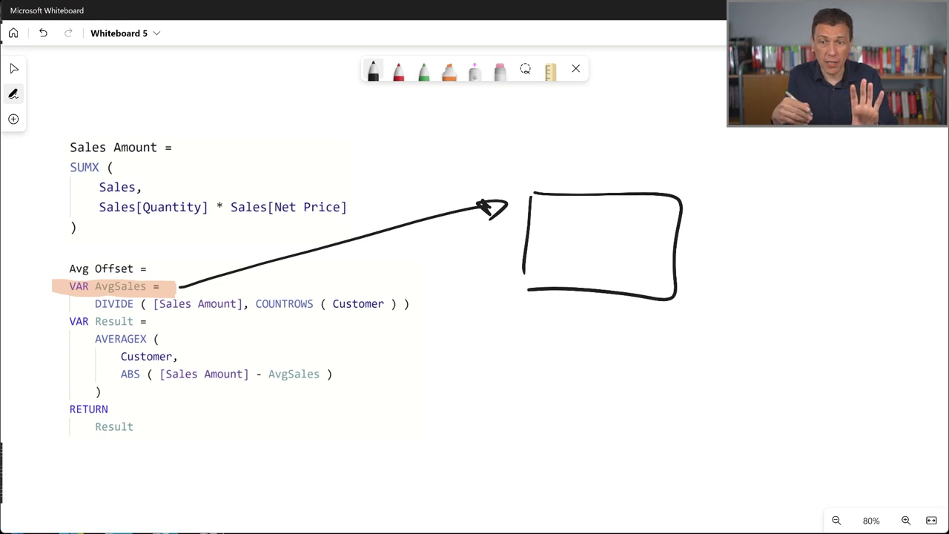
Step: Label the box AVG SALES and write 841 inside it
mouse_move(539, 180)
mouse_down()
mouse_move(558, 178)
mouse_move(554, 169)
mouse_up()
mouse_move(561, 157)
mouse_down()
mouse_move(570, 175)
mouse_move(579, 157)
mouse_up()
mouse_move(598, 159)
mouse_down()
mouse_move(587, 172)
mouse_move(613, 174)
mouse_up()
click(620, 157)
mouse_move(635, 159)
mouse_down()
mouse_move(615, 173)
mouse_move(642, 175)
mouse_up()
drag(632, 169, 640, 169)
mouse_move(651, 161)
mouse_down()
mouse_move(652, 176)
mouse_move(662, 177)
mouse_up()
mouse_move(675, 161)
mouse_down()
mouse_move(675, 182)
mouse_move(684, 168)
mouse_move(684, 181)
mouse_up()
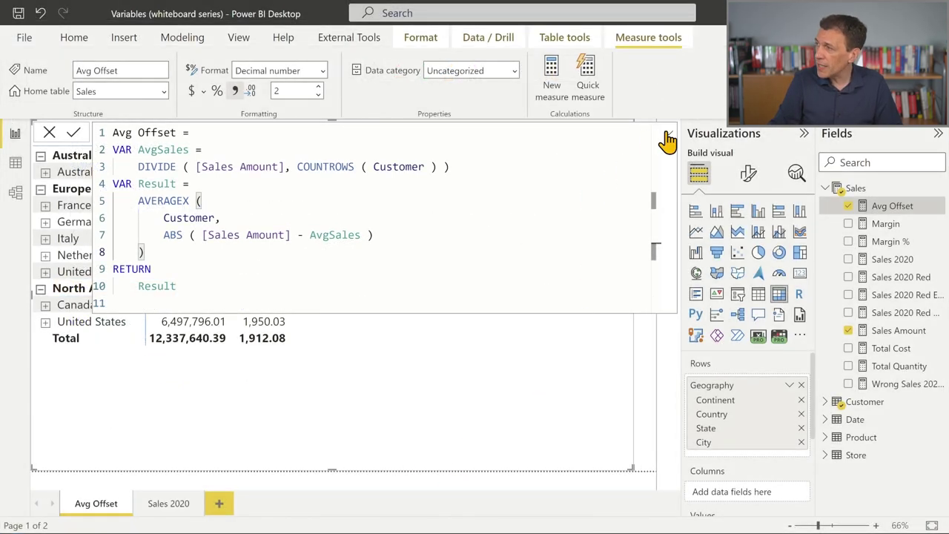
click(666, 138)
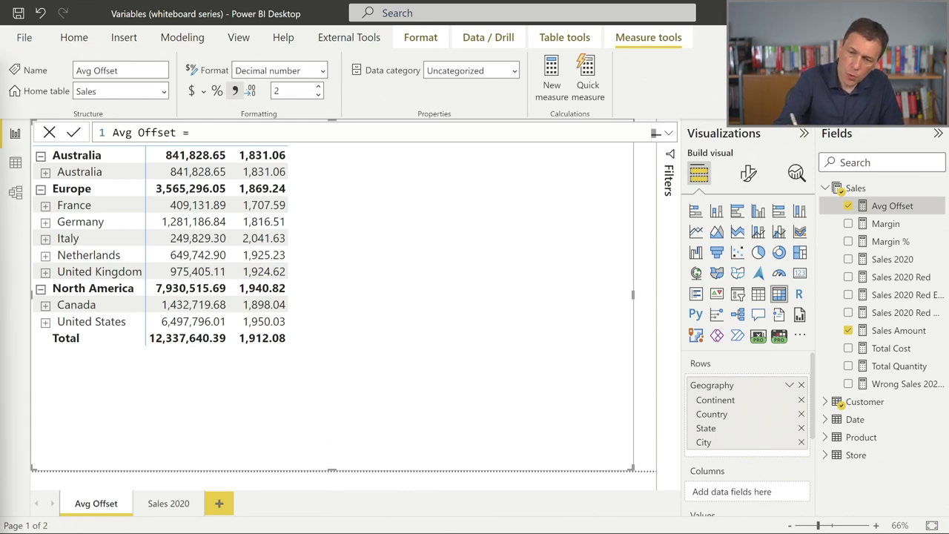
drag(610, 224, 605, 252)
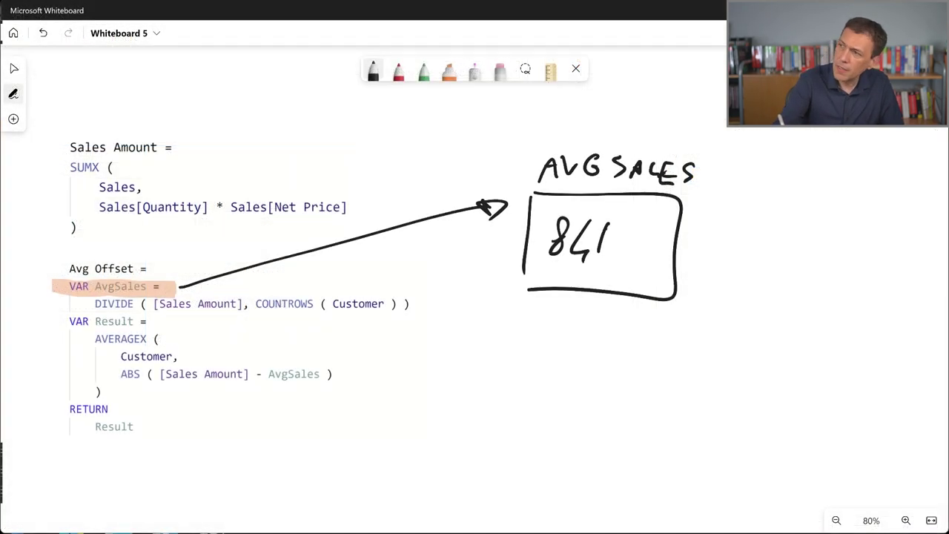
Step: Extend the boxed value to 841.828 and highlight - AvgSales ) on the ABS line in orange
mouse_move(637, 224)
mouse_down()
mouse_move(629, 252)
mouse_move(638, 239)
mouse_move(648, 251)
mouse_move(664, 242)
mouse_move(673, 246)
mouse_move(652, 264)
mouse_up()
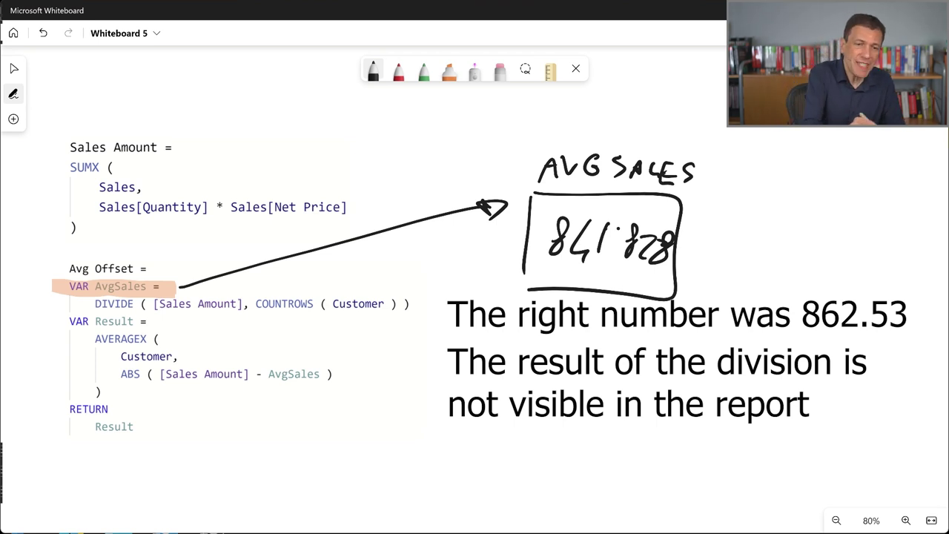
click(449, 70)
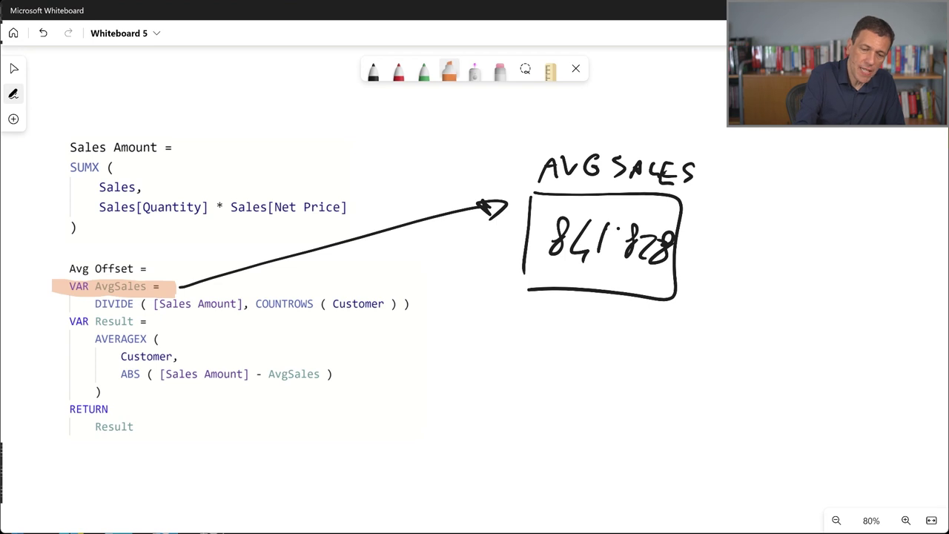
drag(258, 374, 339, 374)
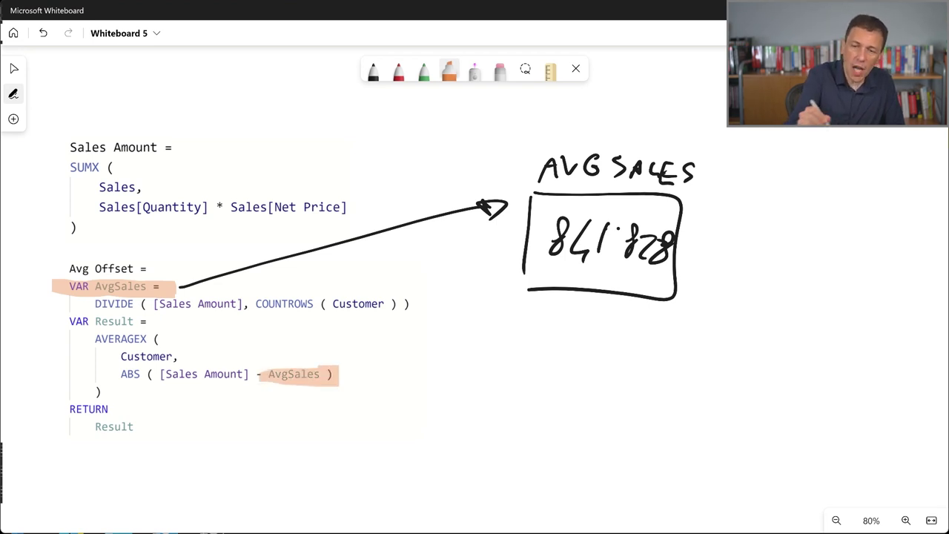
Step: Circle 841.828 in red and draw a red arrow from it to AvgSales
click(398, 70)
mouse_move(669, 218)
mouse_down()
mouse_move(514, 239)
mouse_move(673, 245)
mouse_move(668, 220)
mouse_up()
mouse_move(573, 286)
mouse_down()
mouse_move(554, 324)
mouse_move(319, 397)
mouse_move(337, 388)
mouse_up()
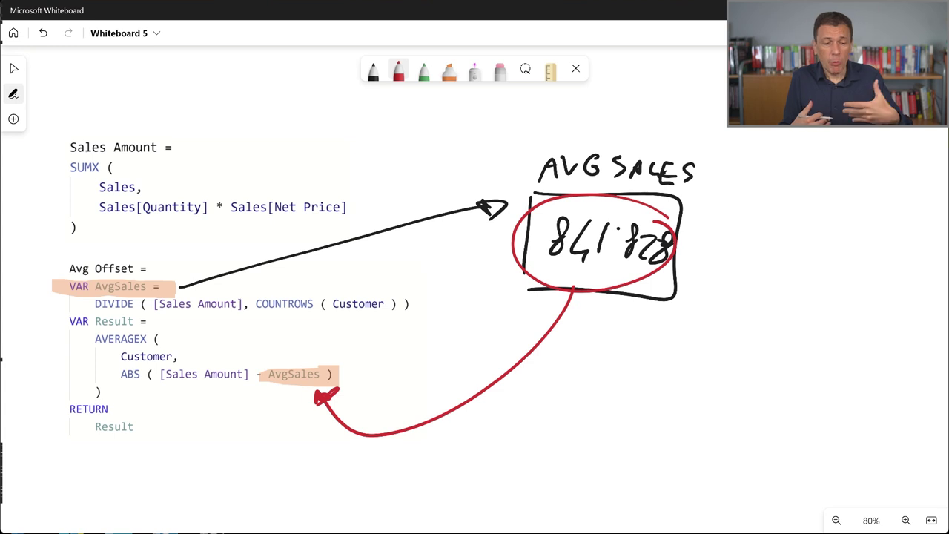
Step: Draw a green arrow at ABS and underline [Sales Amount] and AvgSales in green
click(424, 70)
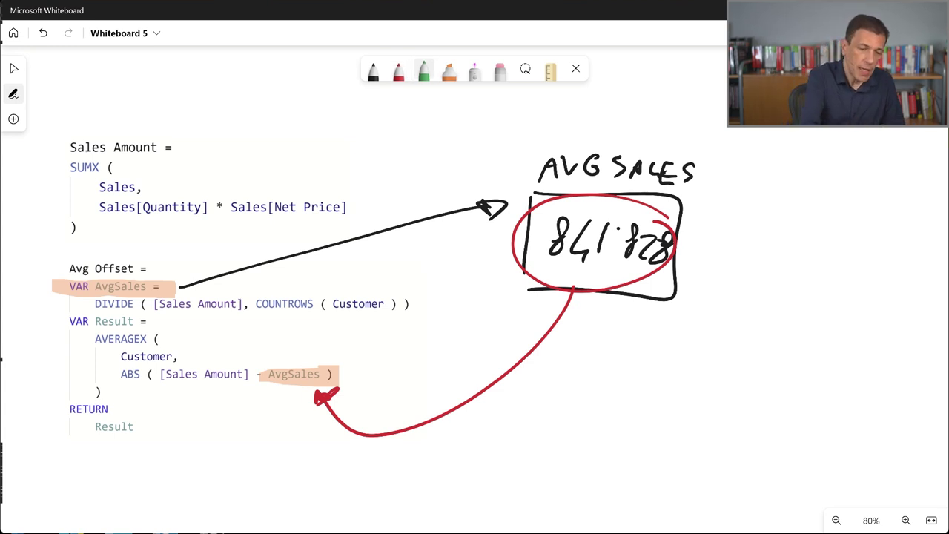
drag(82, 374, 116, 383)
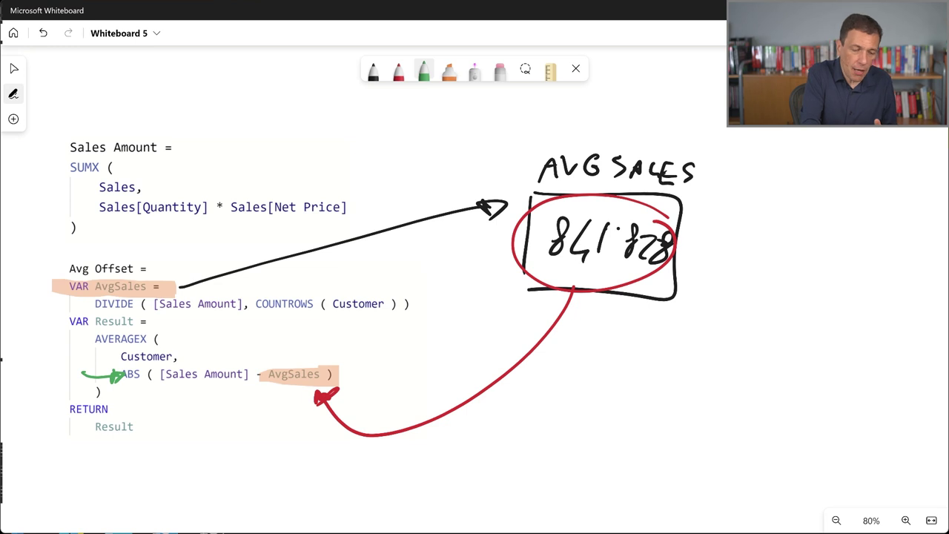
mouse_move(154, 375)
mouse_down()
mouse_move(234, 395)
mouse_move(252, 381)
mouse_up()
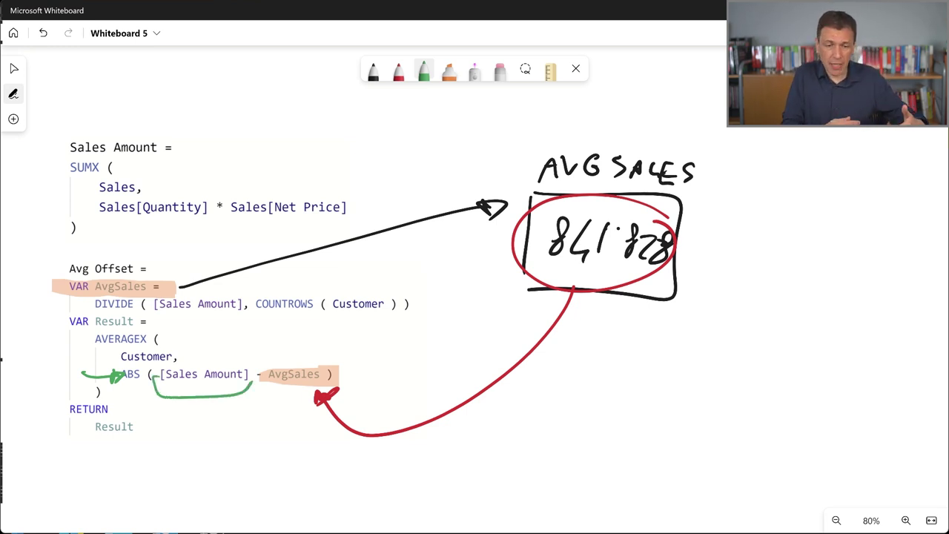
drag(261, 388, 368, 380)
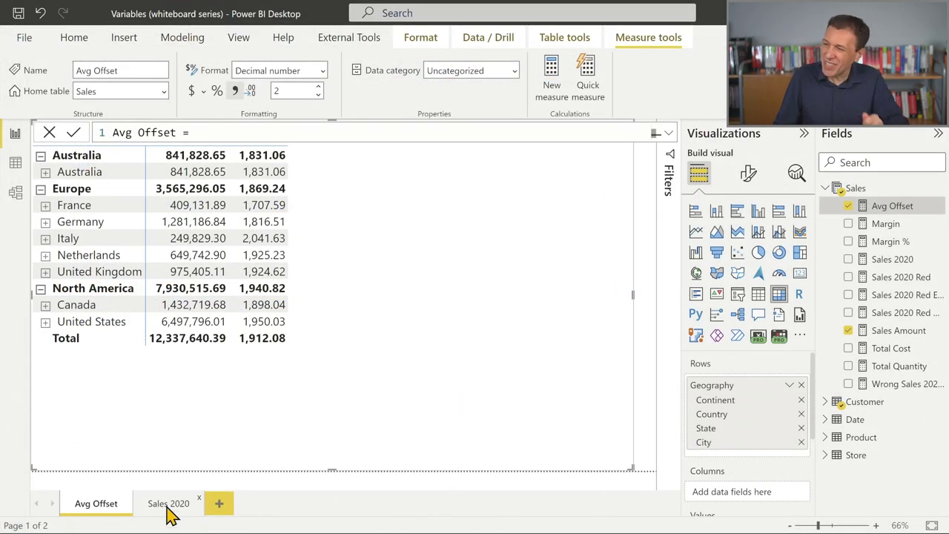
Step: Switch to the Sales 2020 report page
click(168, 505)
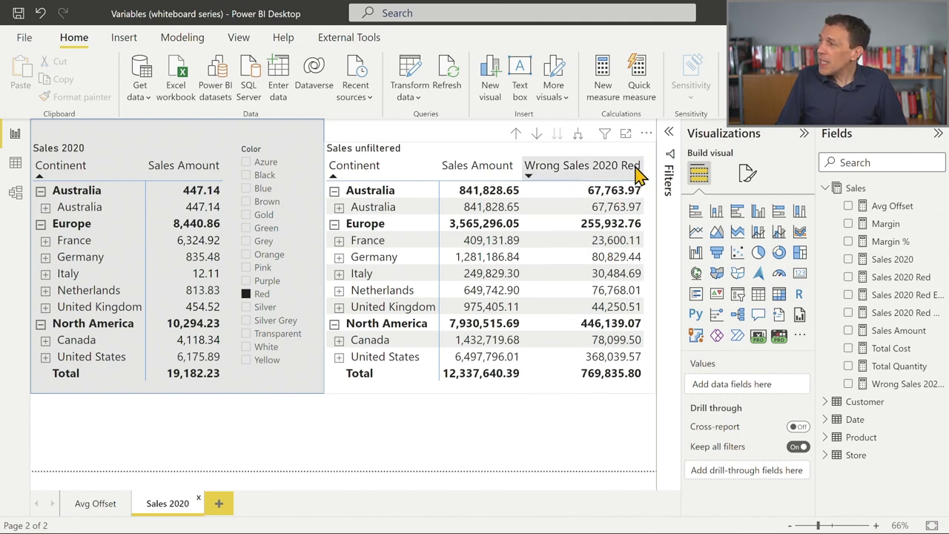
Step: Slice the Sales 2020 matrix by Azure, Black and Blue, then open the Filters pane
click(246, 163)
click(247, 177)
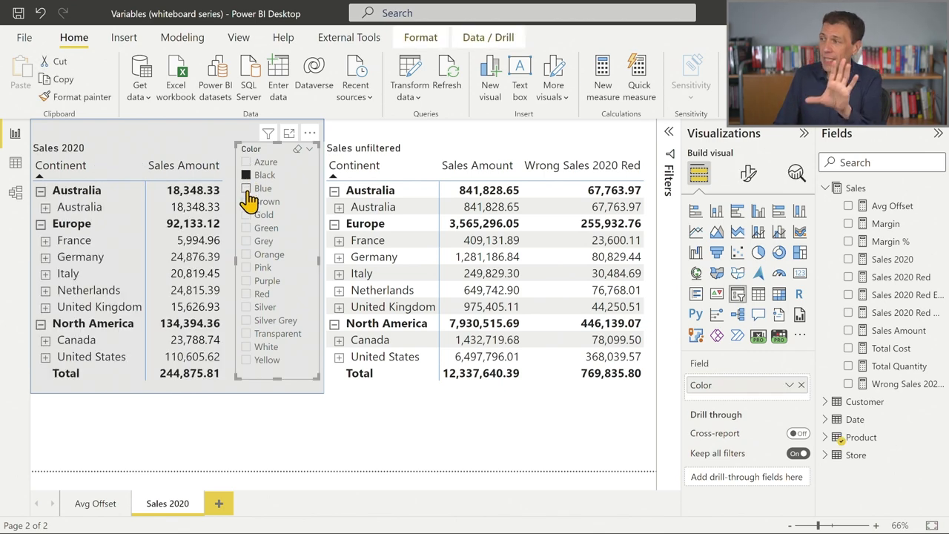
click(247, 190)
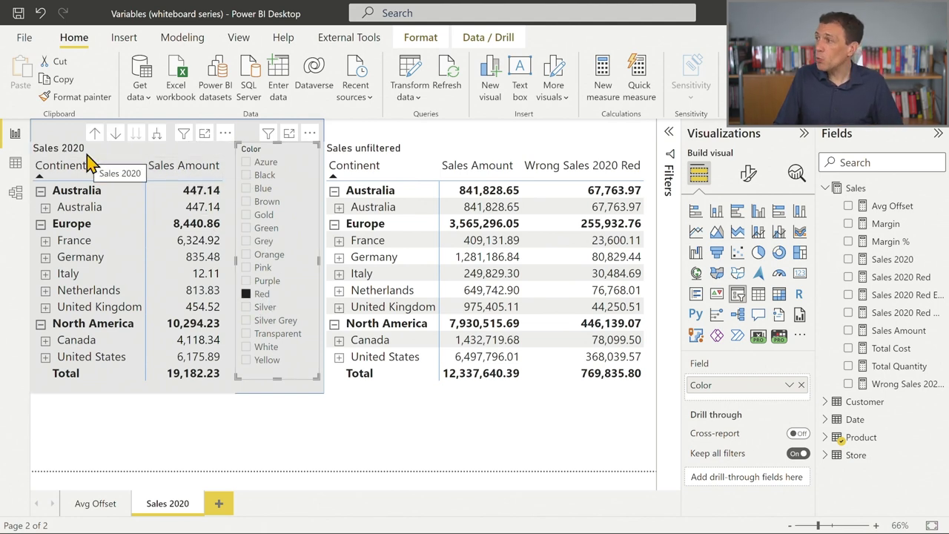
click(669, 133)
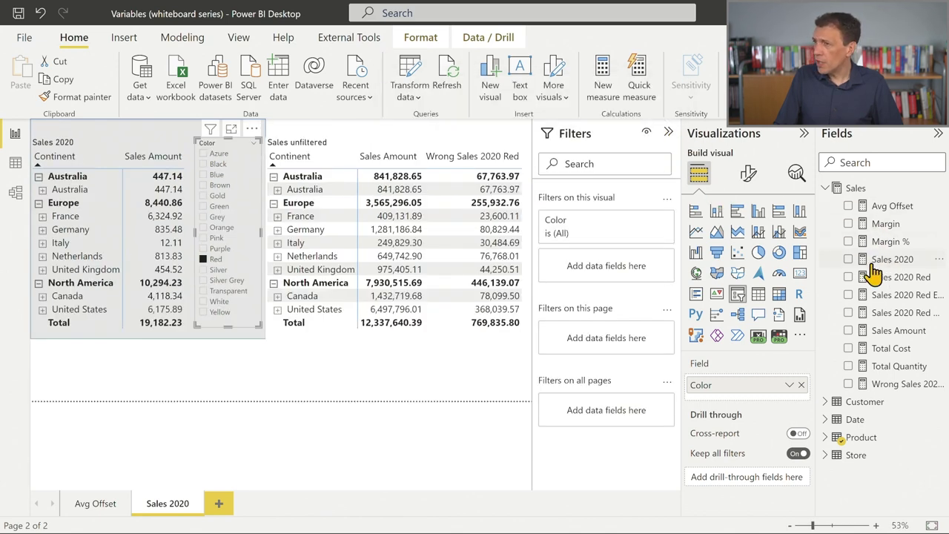
Step: Sort Sales 2020 by Continent descending and clear the Red colour selection
click(100, 162)
scroll(786, 434, down, 3)
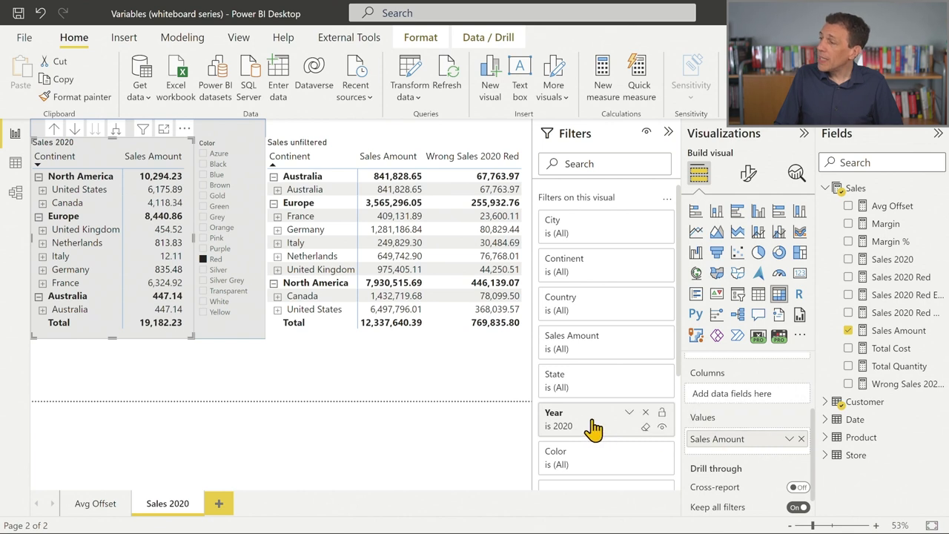
click(202, 260)
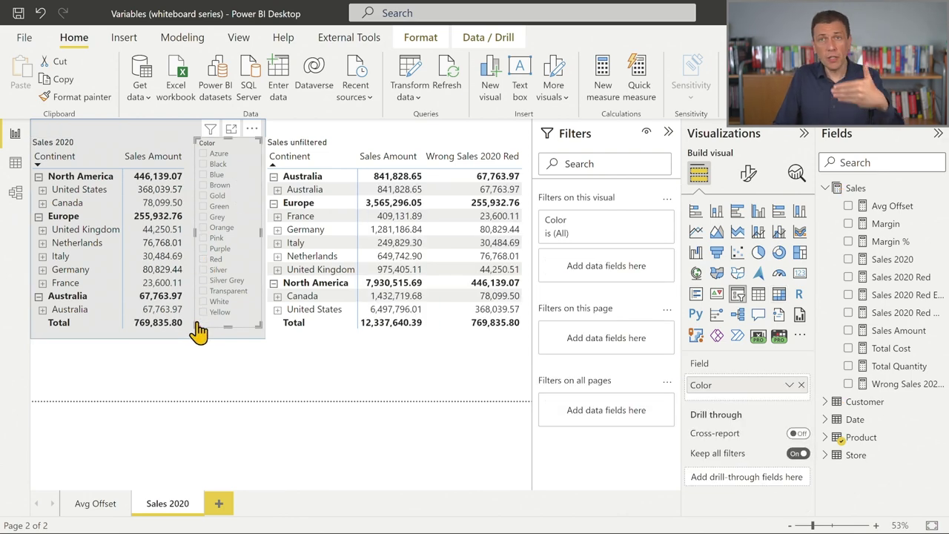
click(669, 134)
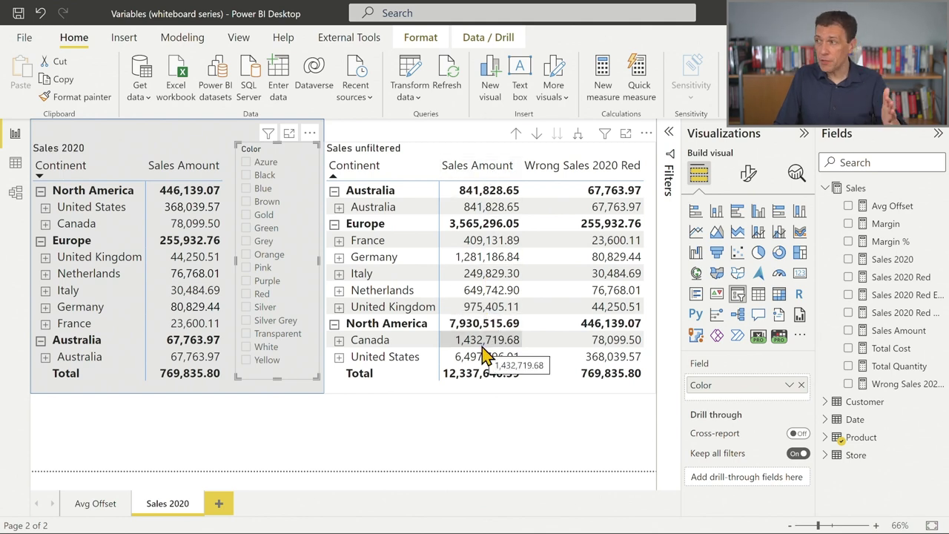
Step: Select the Sales unfiltered matrix and review its filters, all showing (All)
click(465, 154)
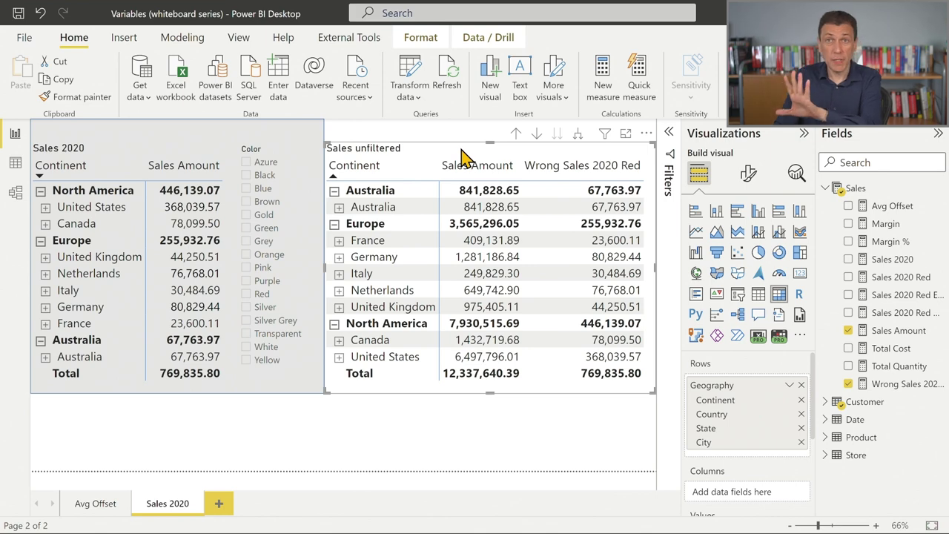
click(670, 138)
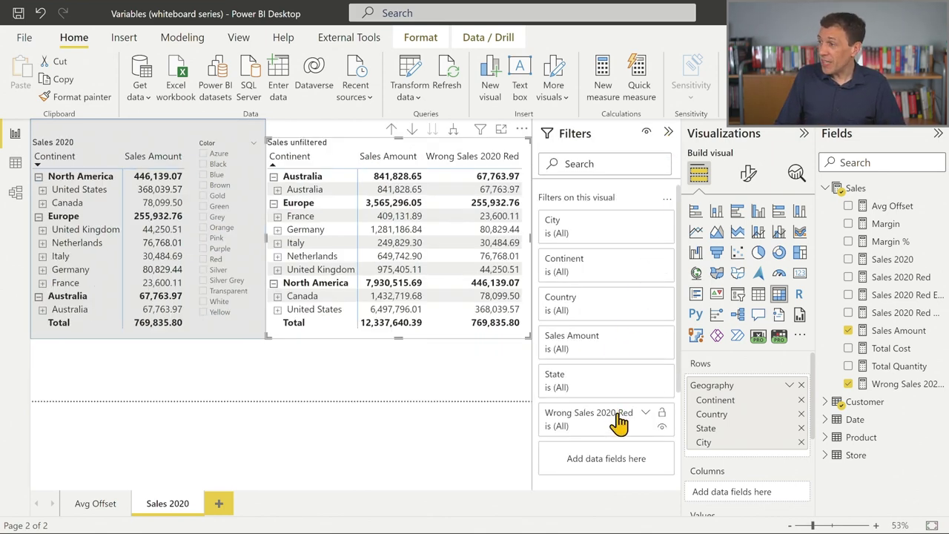
scroll(599, 380, down, 3)
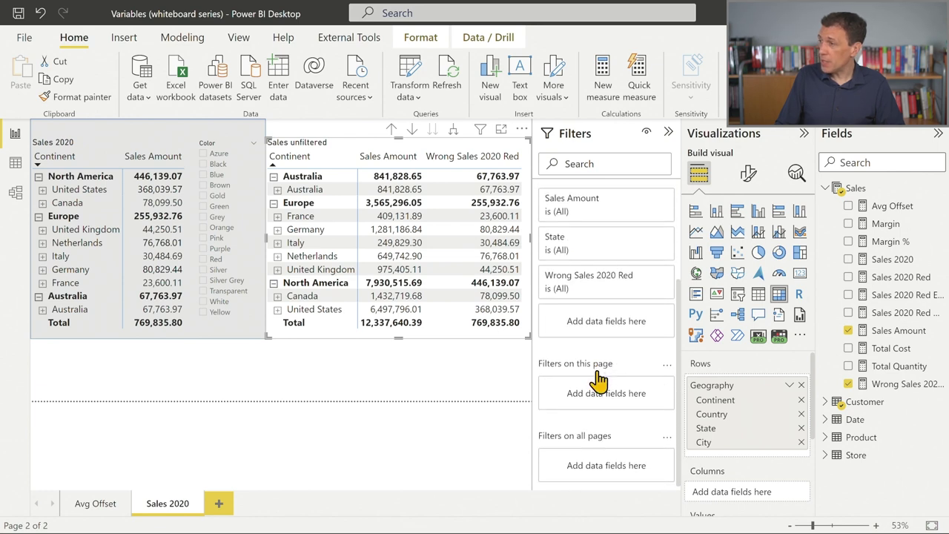